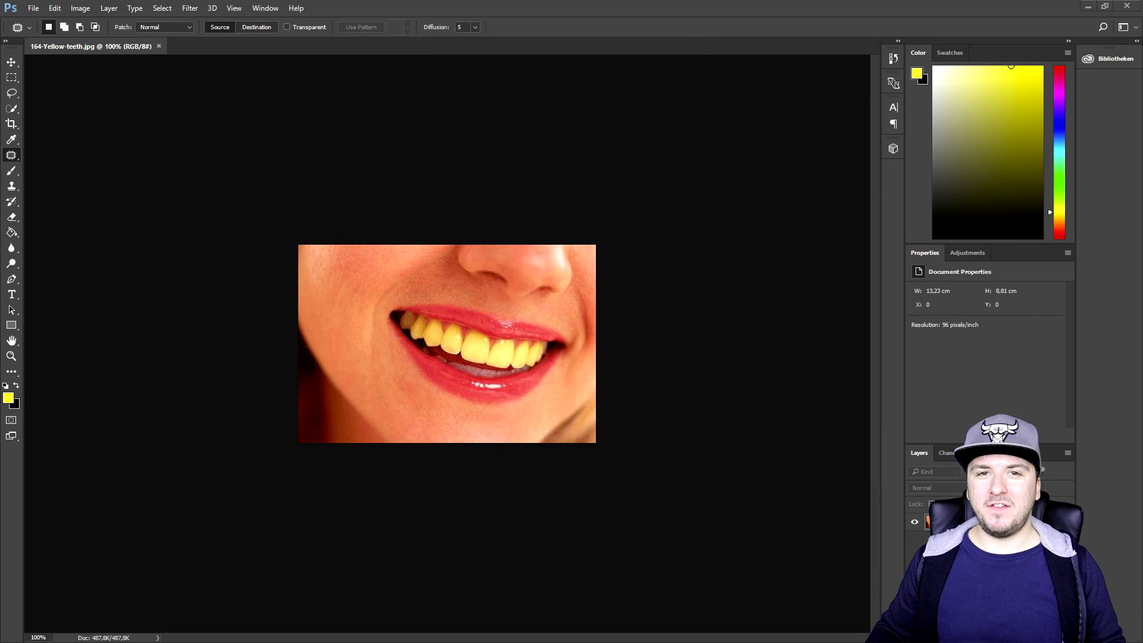
Select the entire row of yellow upper teeth with the Quick Selection tool
scroll(542, 301, up, 4)
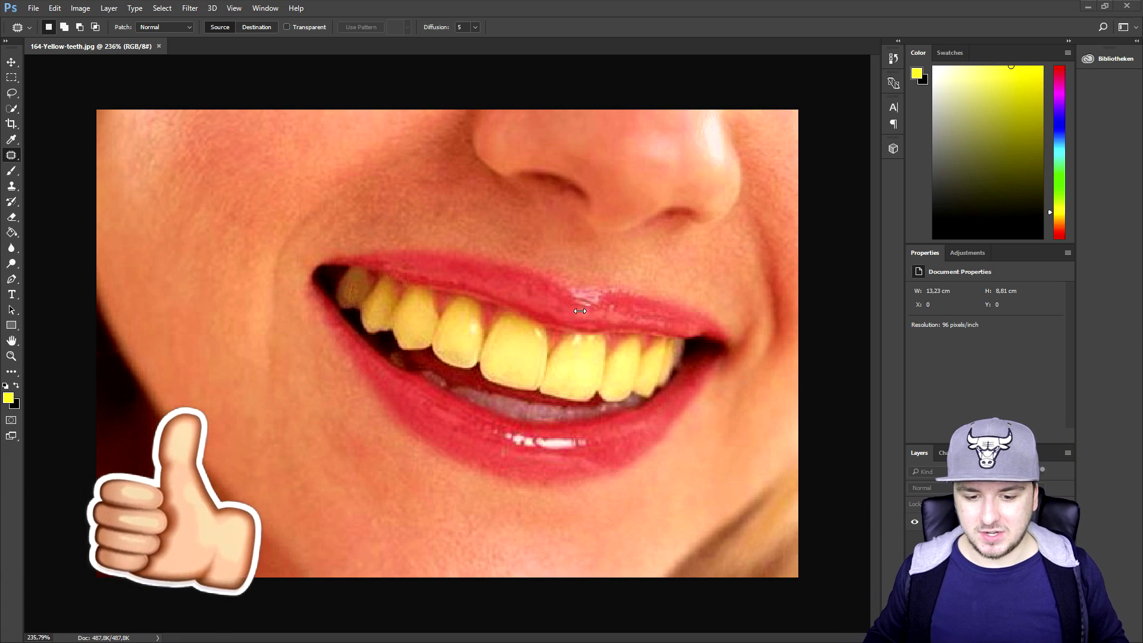
scroll(543, 259, down, 1)
scroll(543, 259, up, 1)
scroll(542, 268, down, 2)
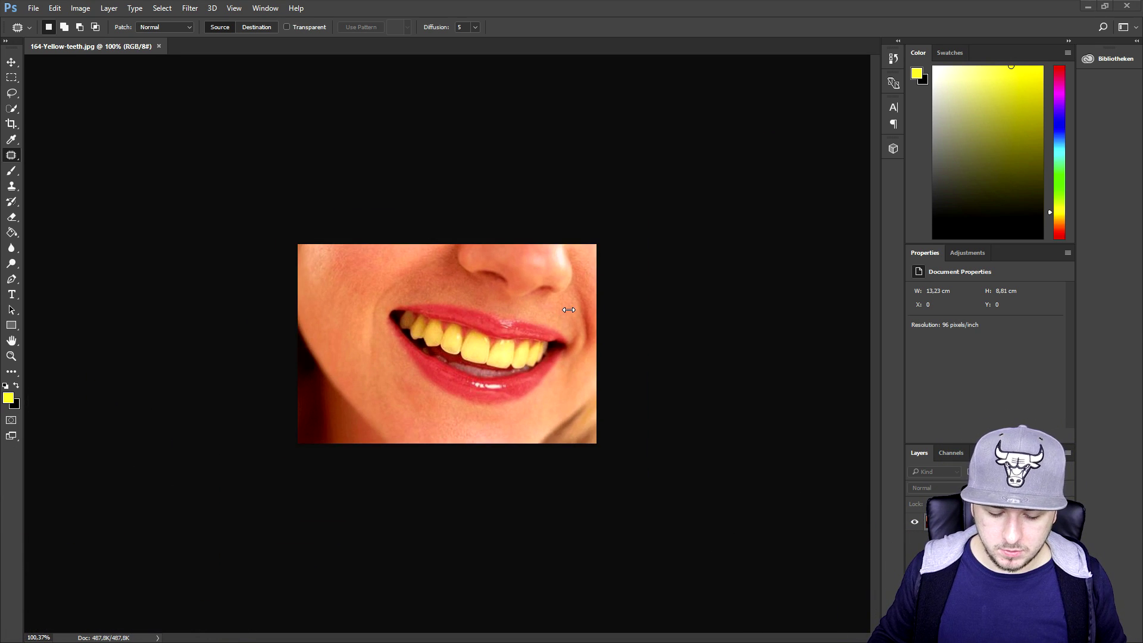
scroll(538, 300, up, 3)
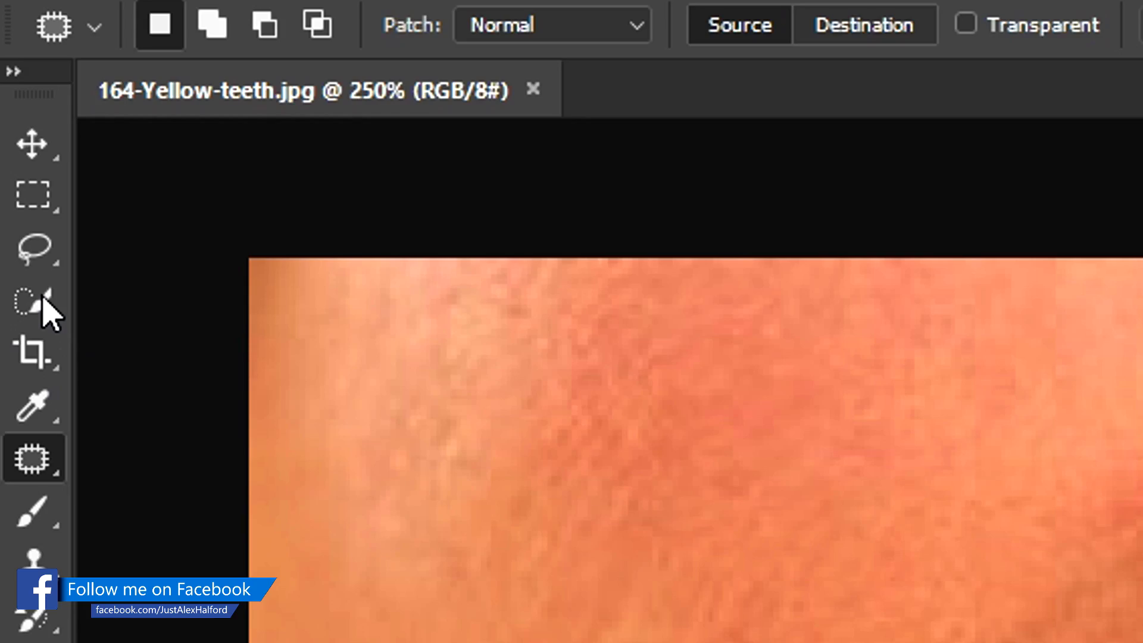
click(48, 310)
scroll(972, 580, up, 1)
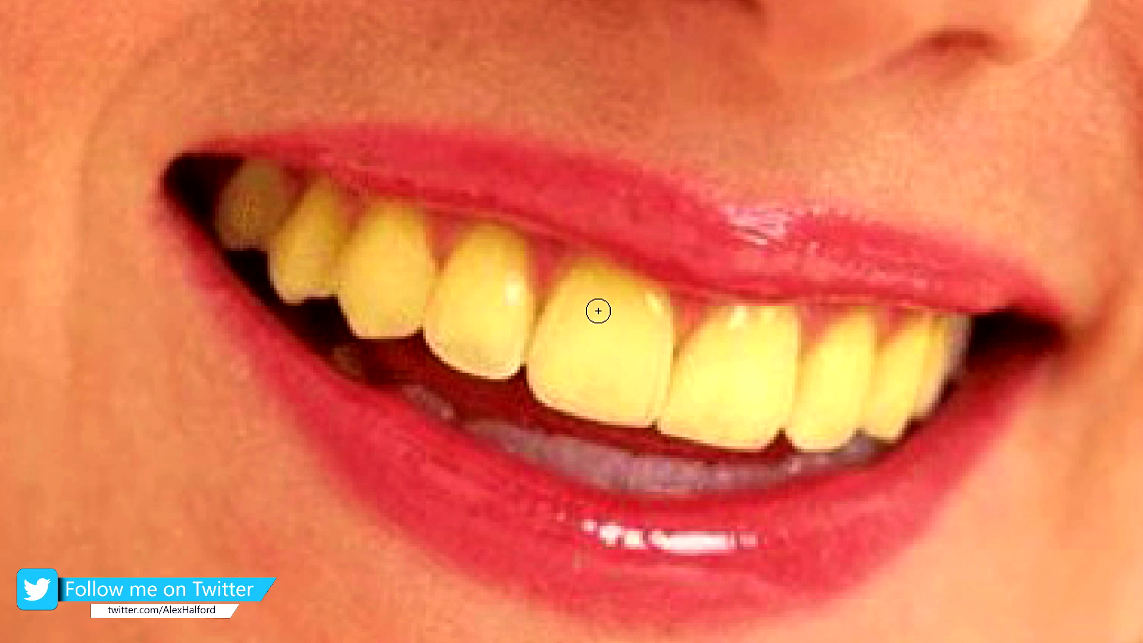
mouse_move(597, 309)
mouse_down()
mouse_move(605, 367)
mouse_move(592, 344)
mouse_move(748, 386)
mouse_move(743, 370)
mouse_move(823, 379)
mouse_move(791, 361)
mouse_move(841, 381)
mouse_up()
click(500, 316)
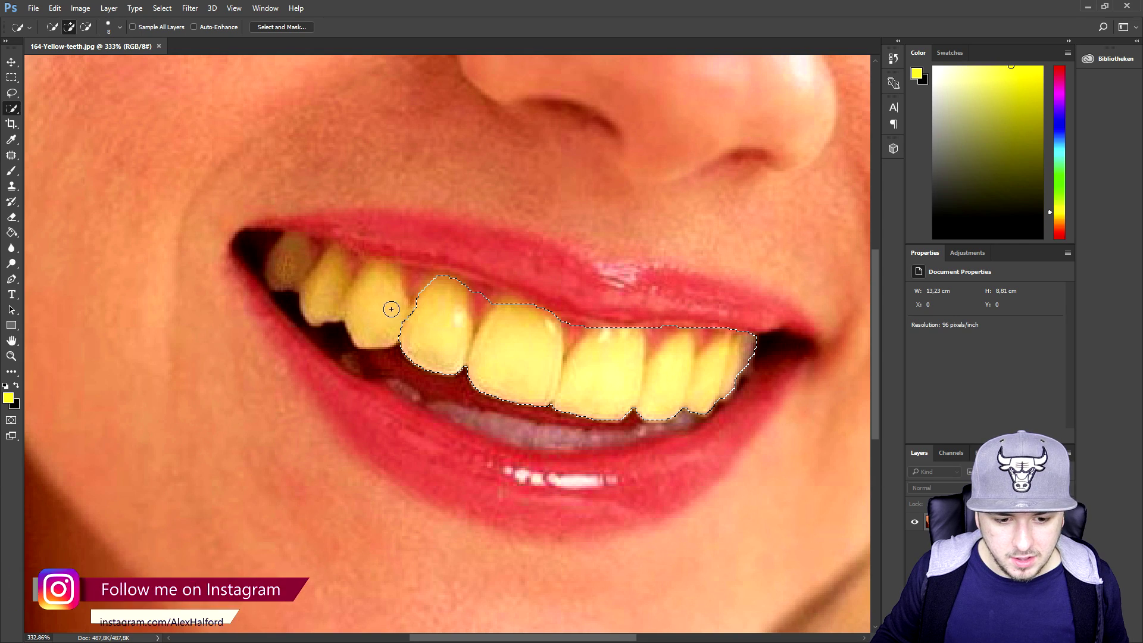
mouse_move(391, 309)
mouse_down()
mouse_move(376, 300)
mouse_move(378, 278)
mouse_move(343, 287)
mouse_move(290, 257)
mouse_up()
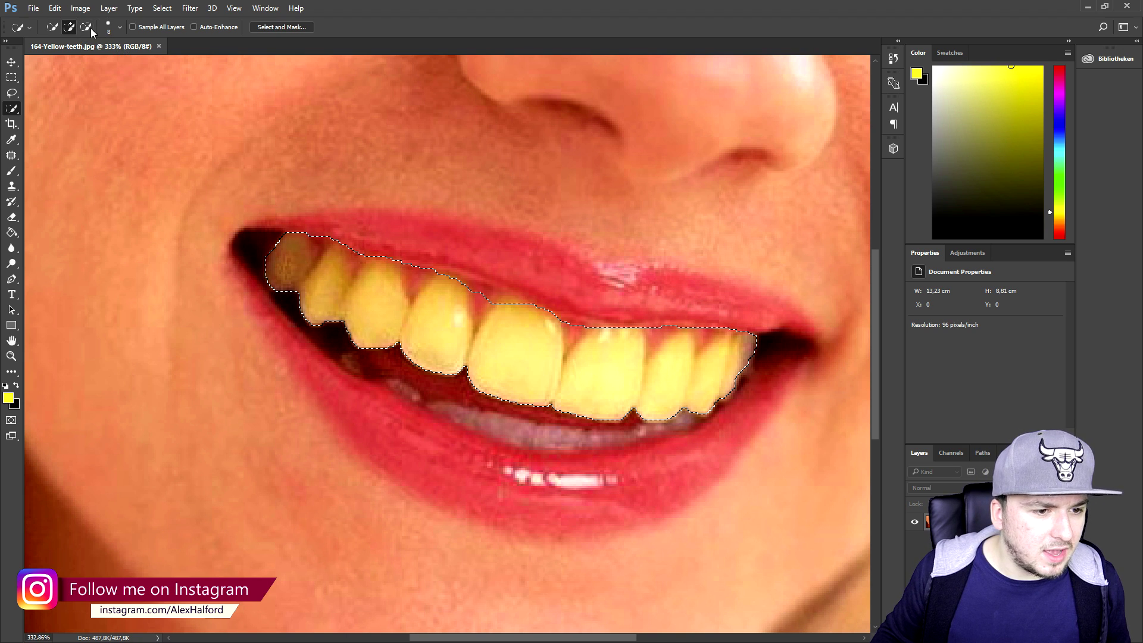
Reduce the selection brush size to 4 px and subtract the gum areas between the teeth from the selection
click(113, 28)
drag(62, 60, 56, 60)
key(Return)
scroll(483, 270, up, 4)
scroll(509, 313, down, 2)
click(480, 256)
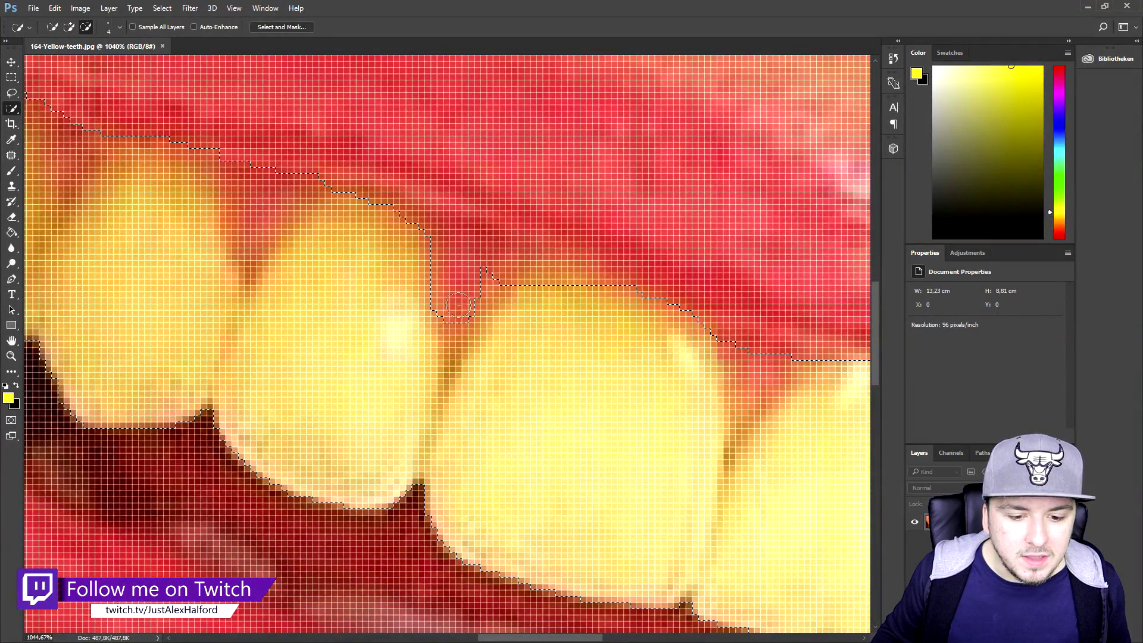
scroll(480, 257, down, 3)
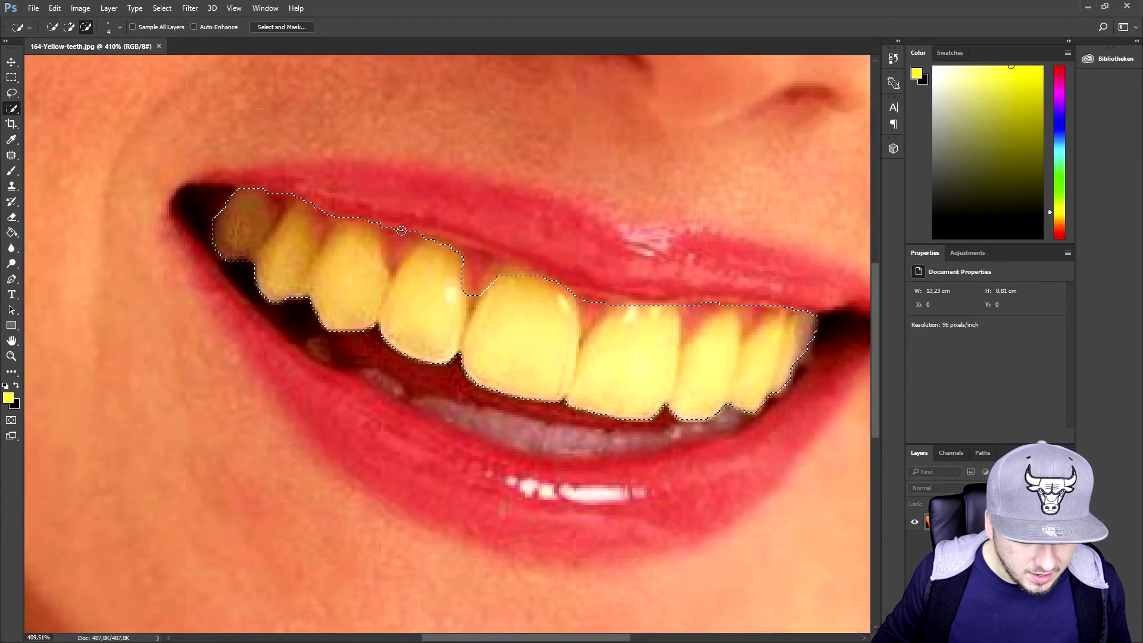
scroll(398, 246, down, 2)
Apply a Black & White adjustment to the selected teeth with Reds 60, Yellows 70, Greens 264, Cyans 219 and Magentas 272
click(80, 8)
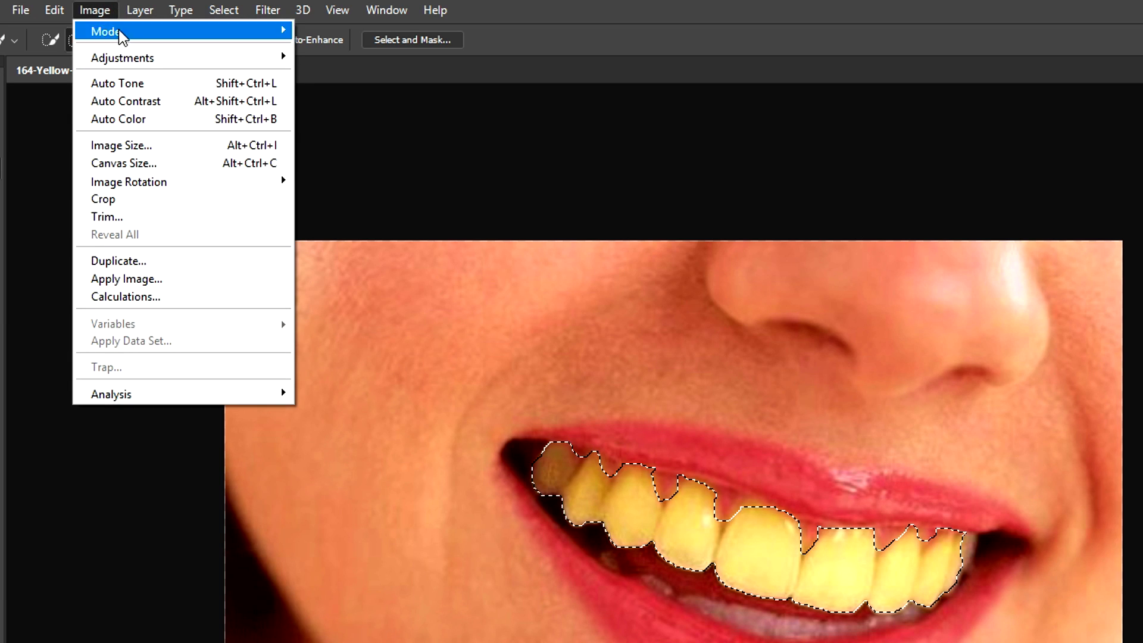
mouse_move(178, 59)
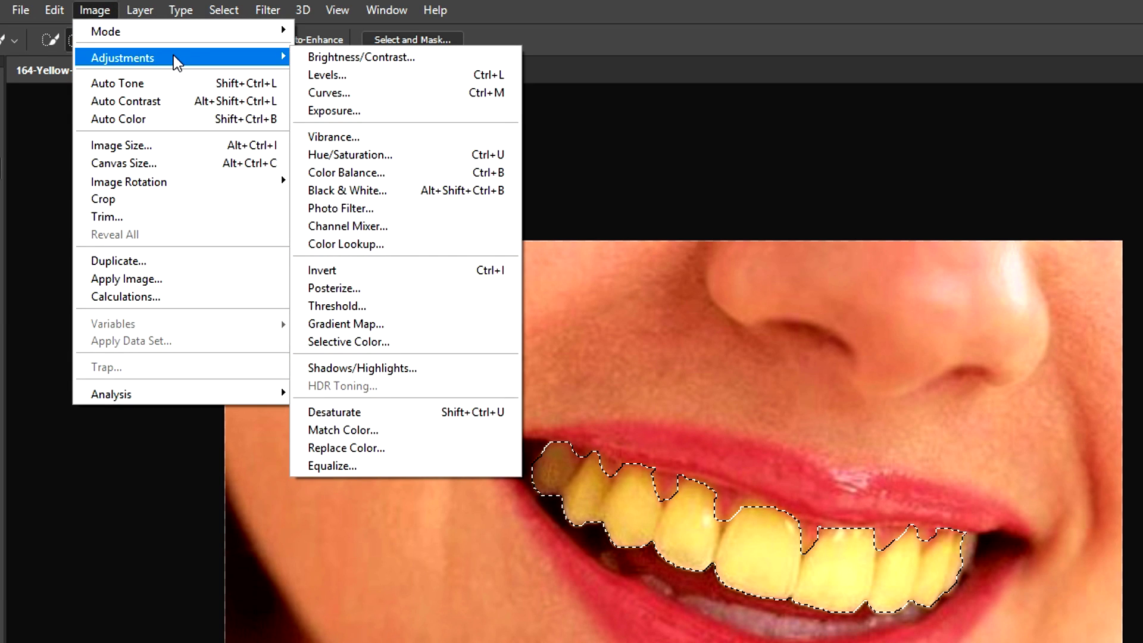
click(440, 190)
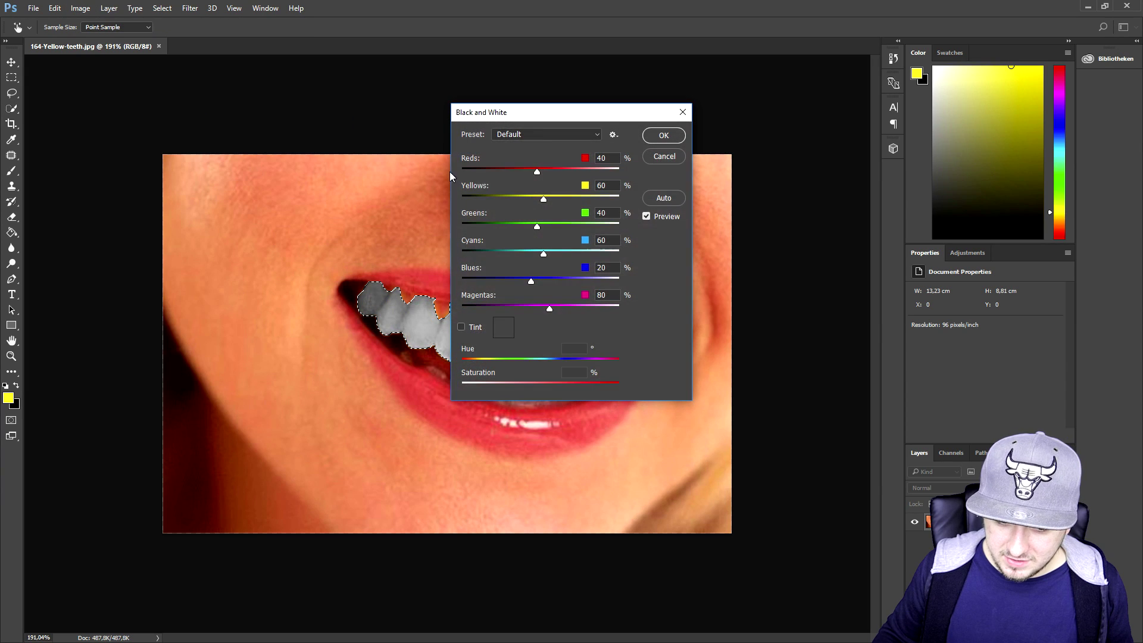
drag(534, 117, 837, 108)
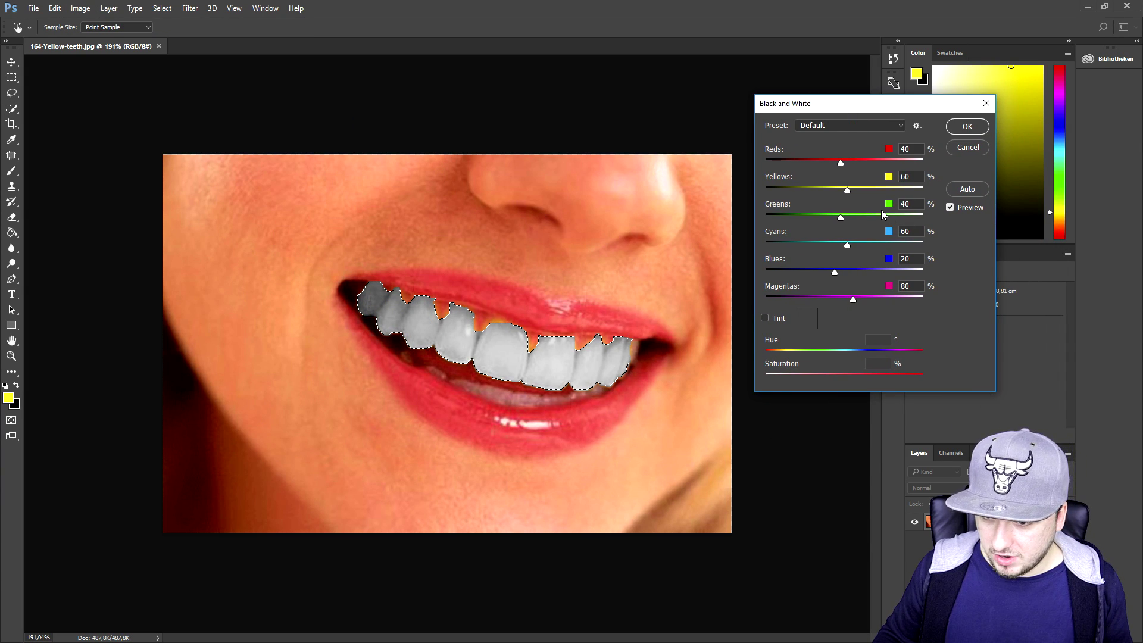
drag(852, 163, 927, 163)
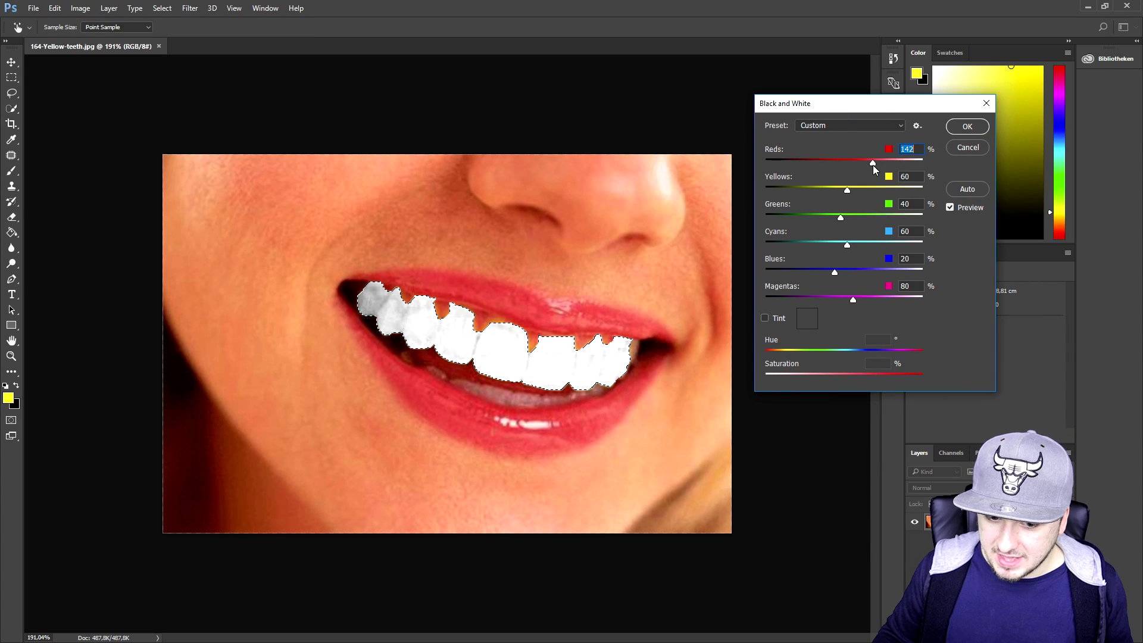
drag(852, 166, 911, 217)
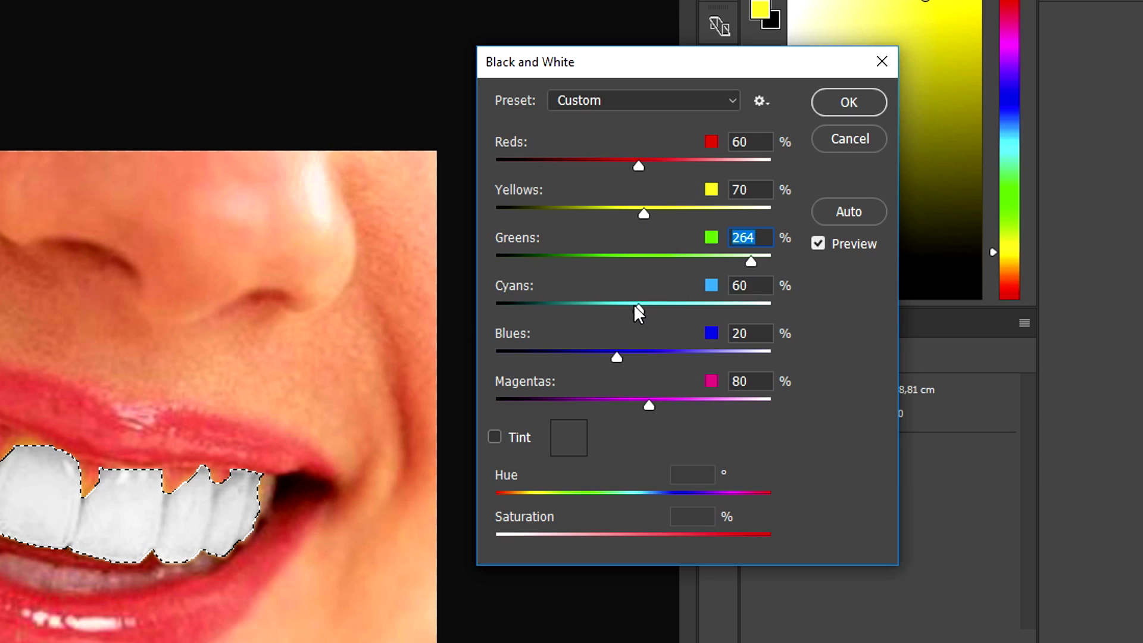
drag(635, 306, 726, 305)
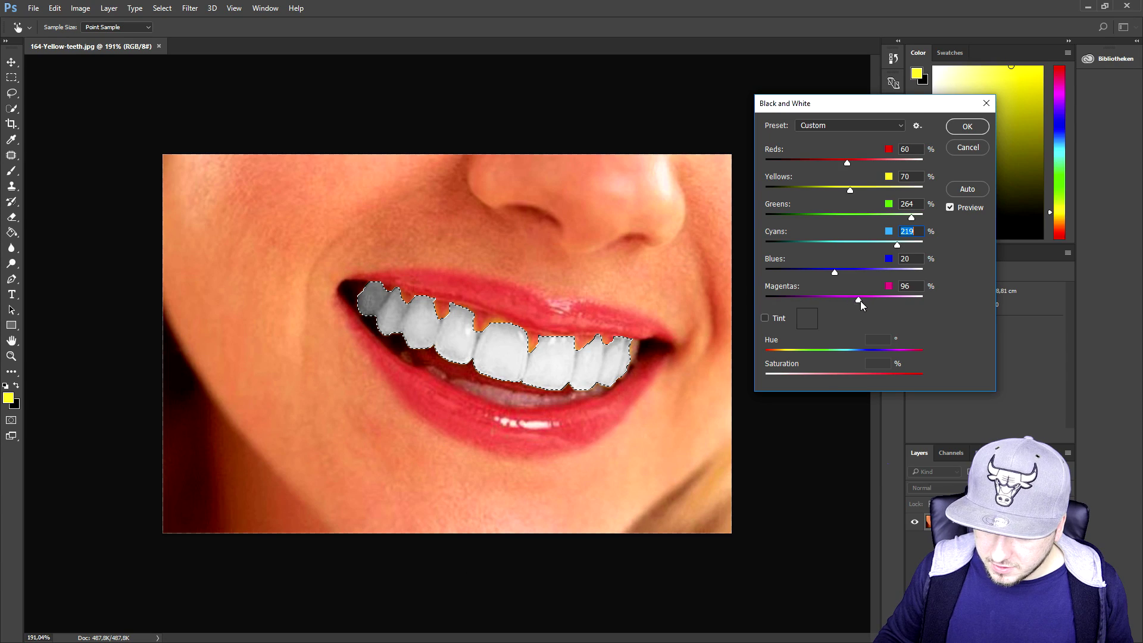
drag(660, 409, 754, 411)
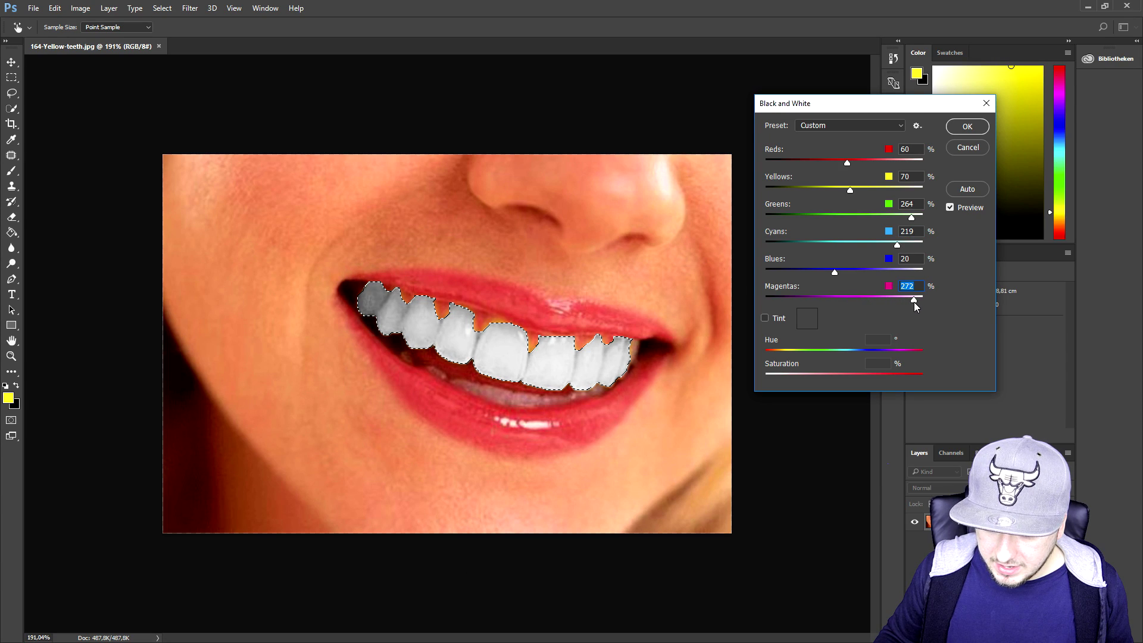
click(968, 127)
Apply a Brightness/Contrast adjustment to the selected teeth with Brightness -3 and Contrast 94
click(100, 10)
mouse_move(80, 8)
mouse_move(98, 42)
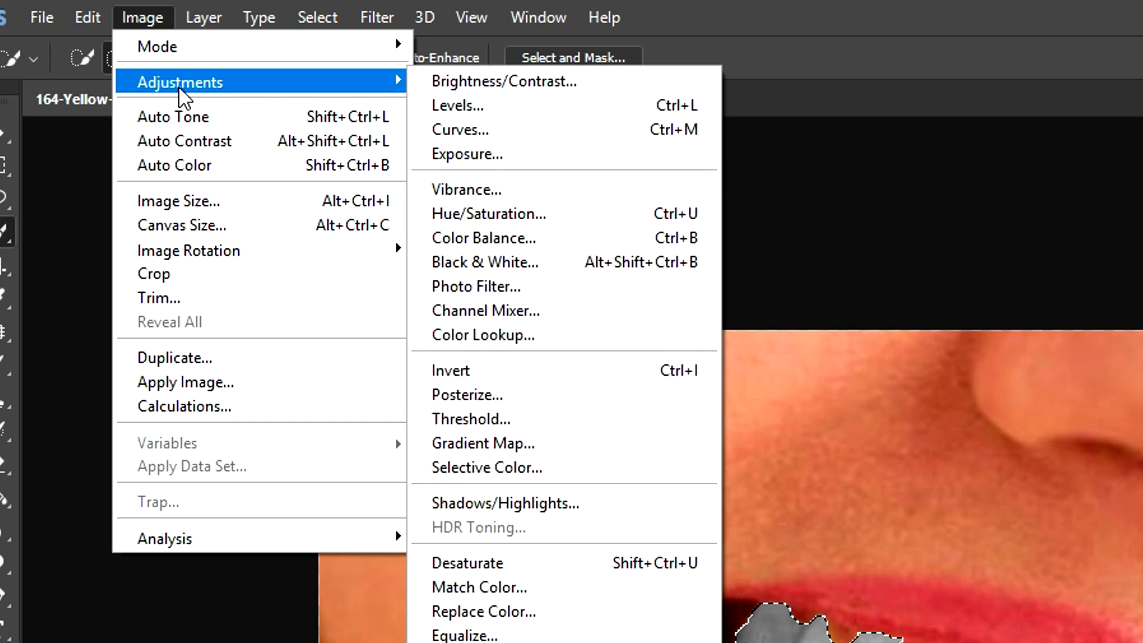
click(551, 82)
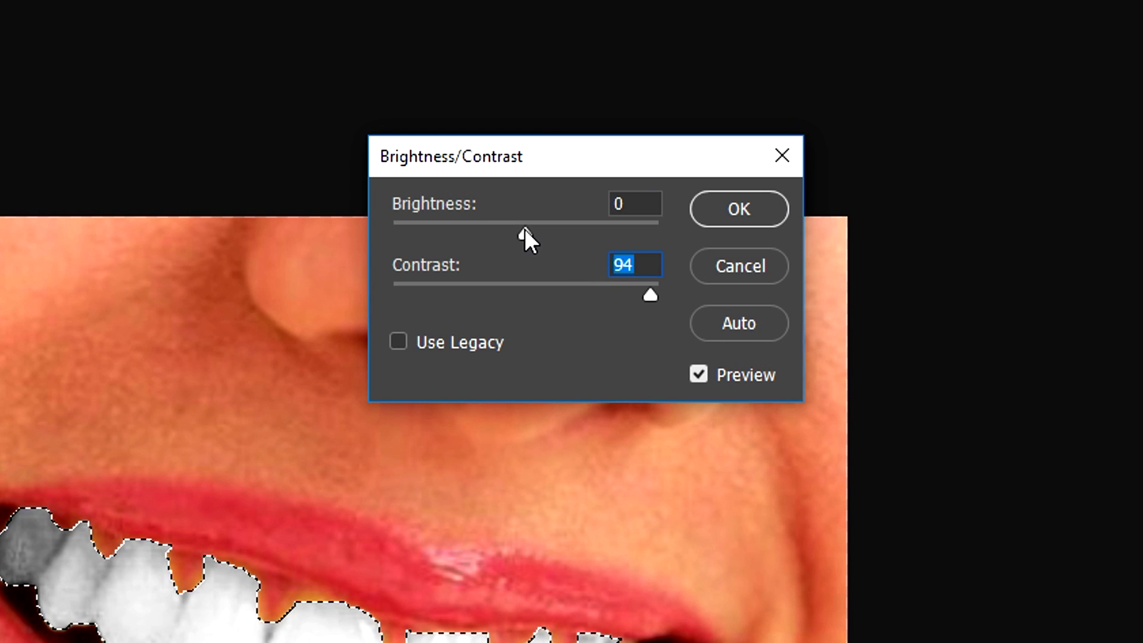
mouse_move(524, 229)
mouse_down()
mouse_move(581, 234)
mouse_move(522, 234)
mouse_up()
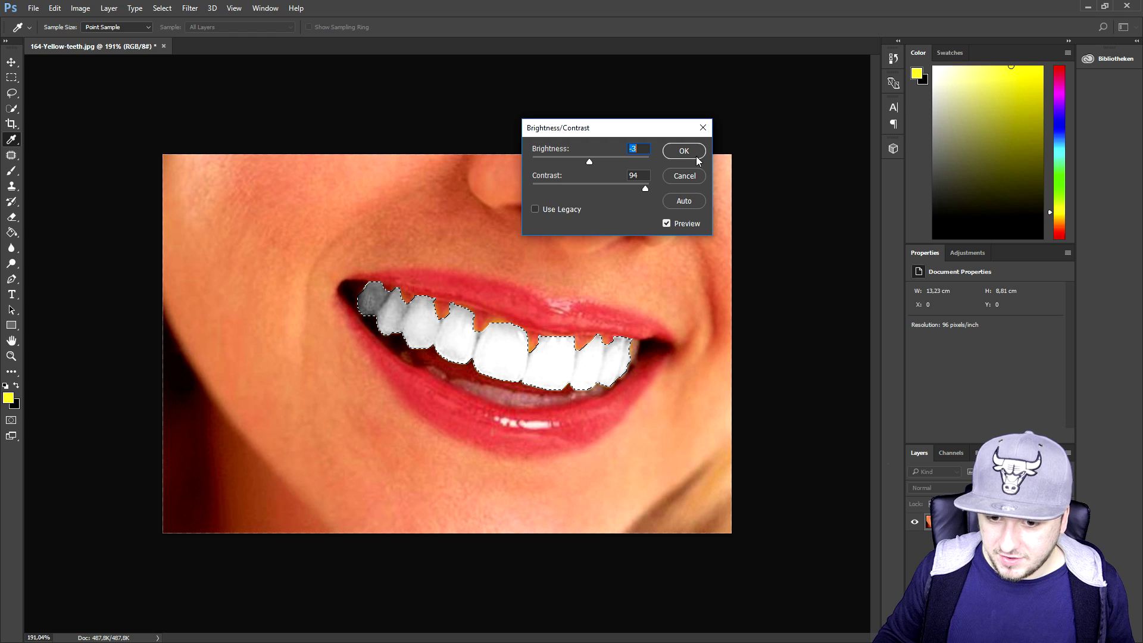
click(738, 208)
Deselect the teeth and inspect the whitened area and its edges along the gums
click(162, 8)
click(179, 33)
scroll(587, 314, down, 3)
scroll(526, 353, down, 1)
scroll(598, 335, up, 10)
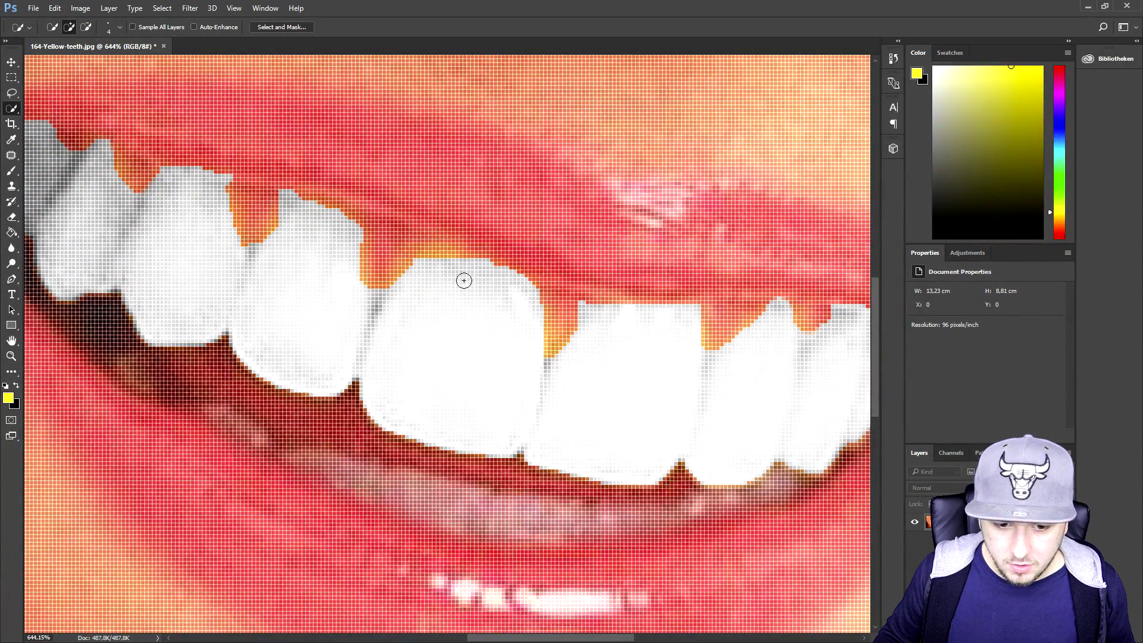
scroll(528, 287, down, 5)
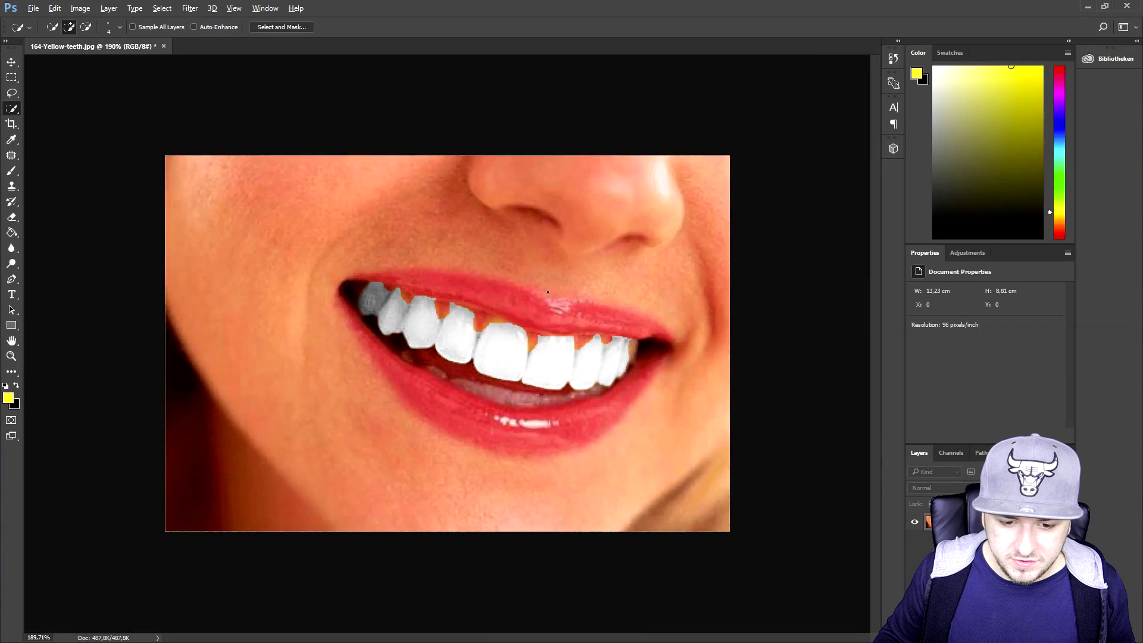
scroll(621, 289, down, 5)
scroll(623, 288, down, 1)
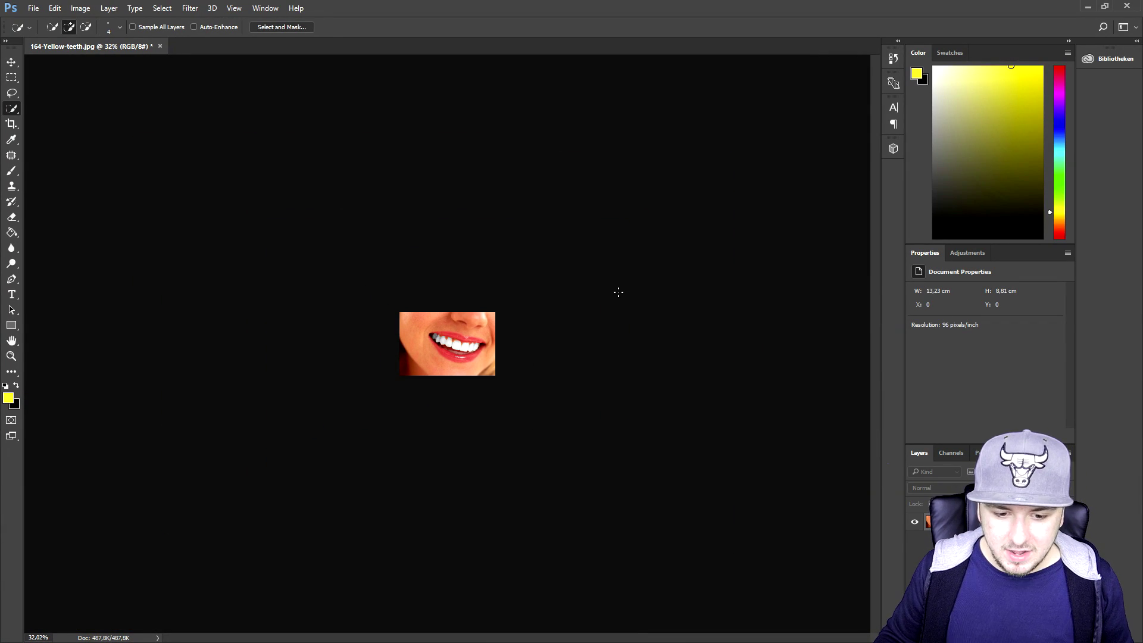
scroll(566, 322, up, 8)
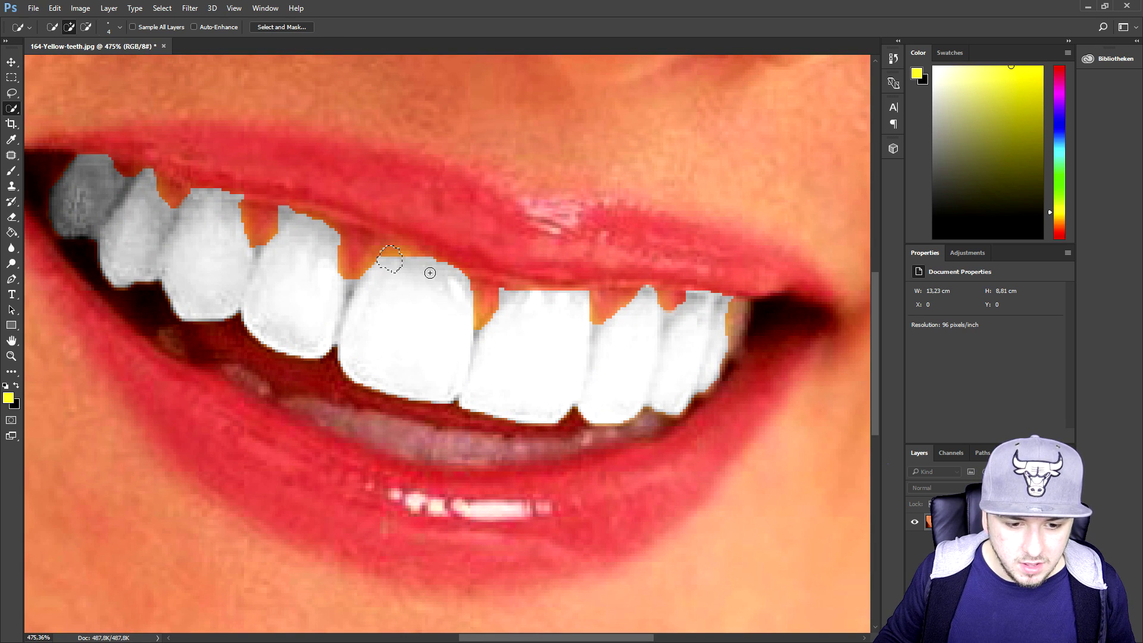
Undo the whitening adjustments and the deselection, and refine the teeth selection along the gum line
key(ctrl+z)
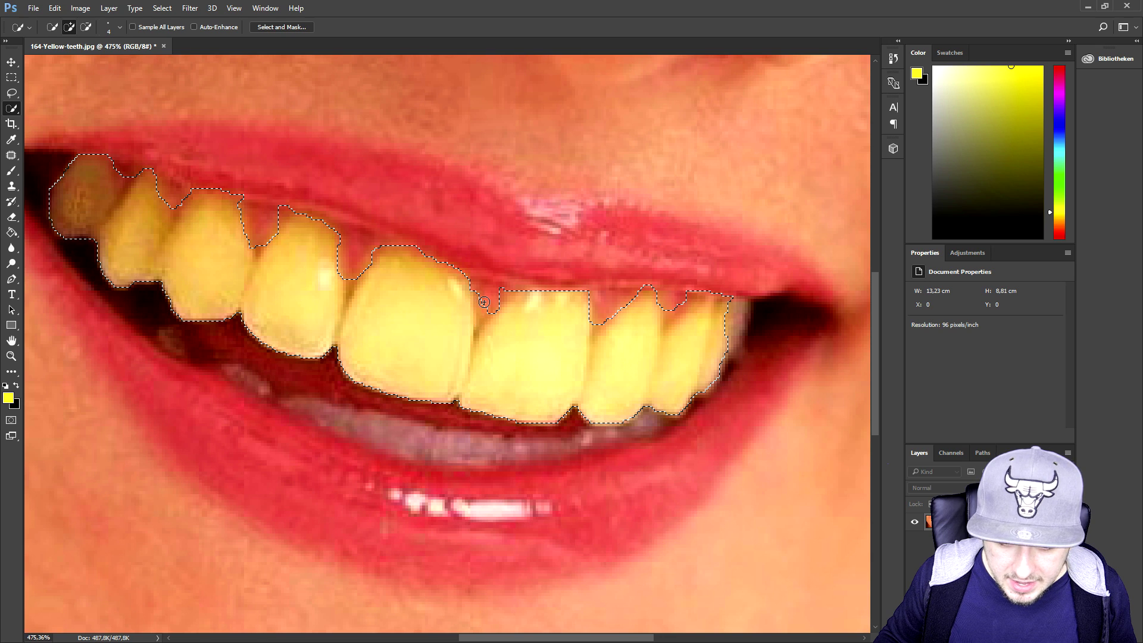
alt+click(658, 292)
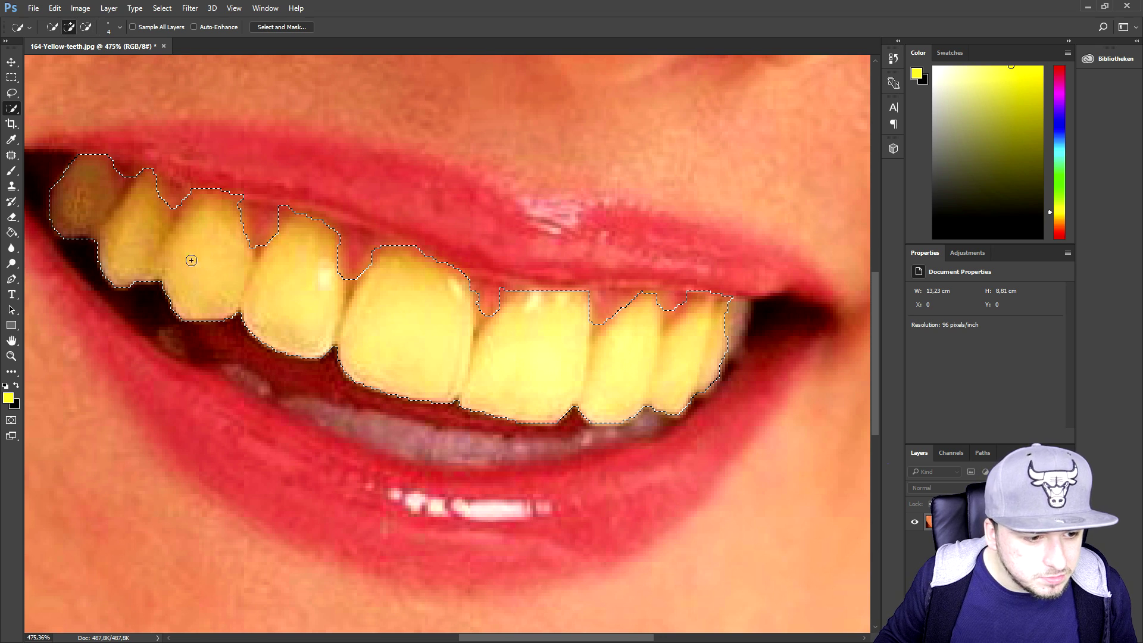
alt+click(123, 179)
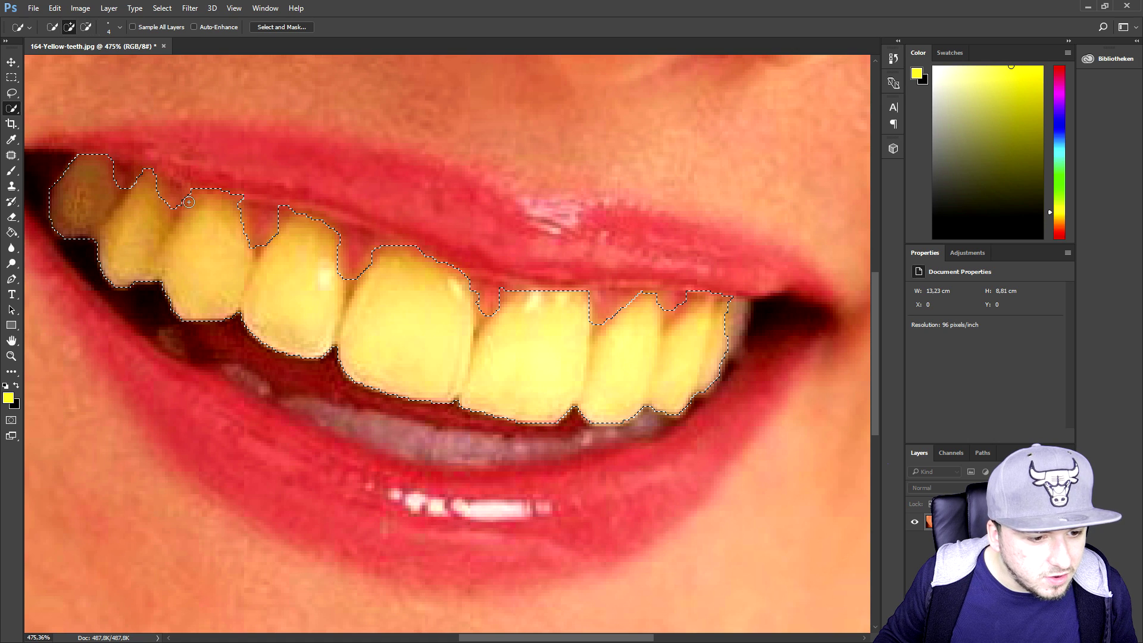
click(159, 185)
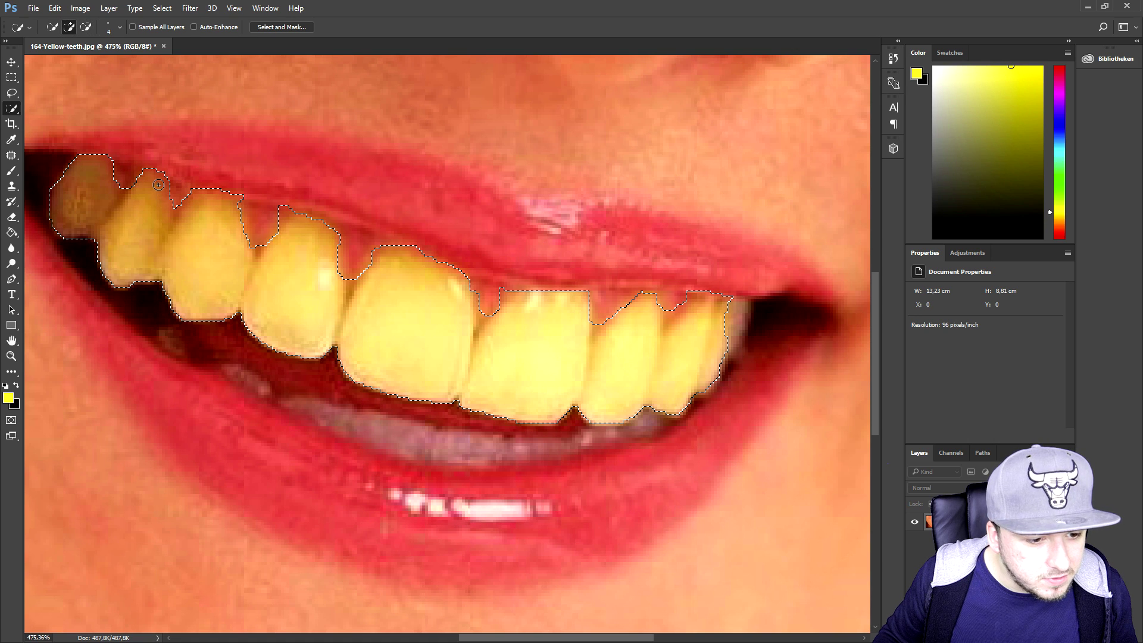
key(alt)
alt+click(253, 232)
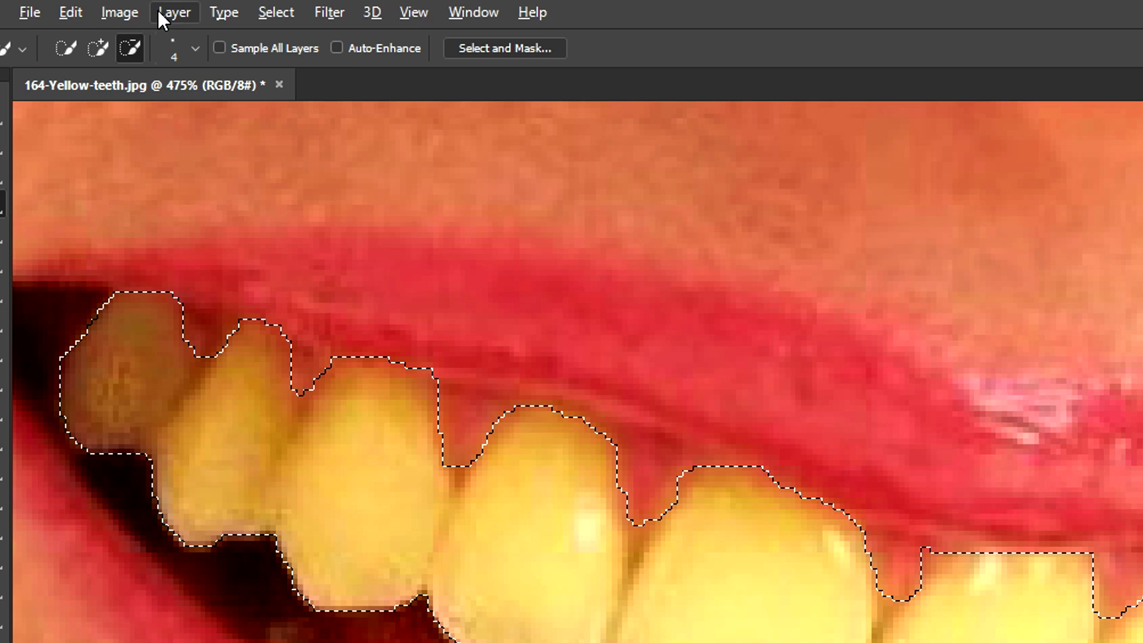
click(80, 8)
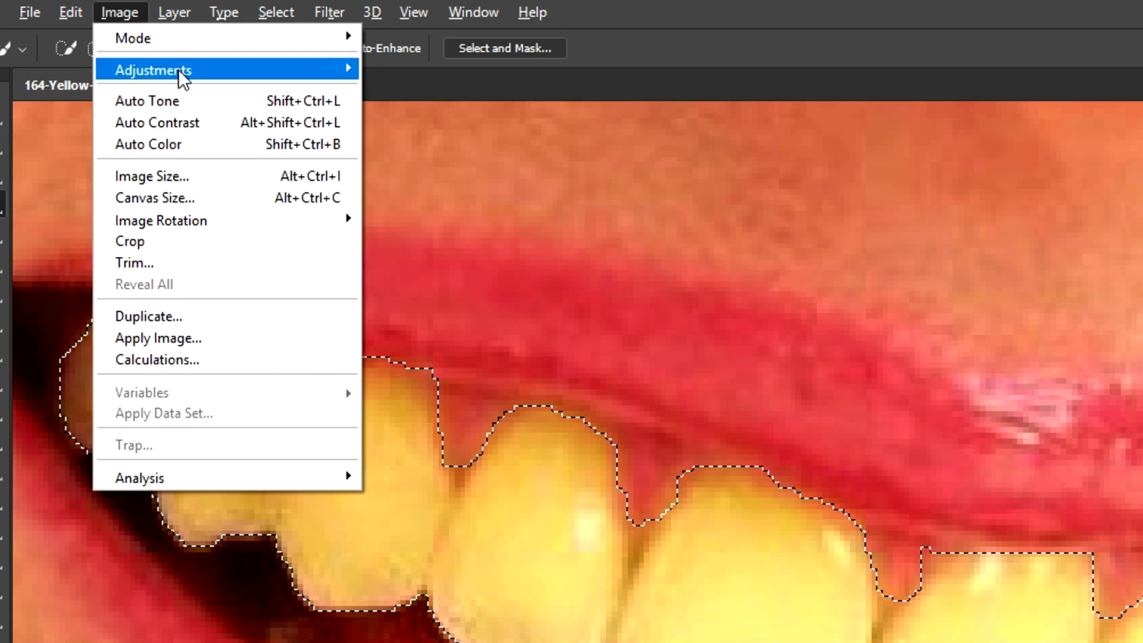
mouse_move(183, 77)
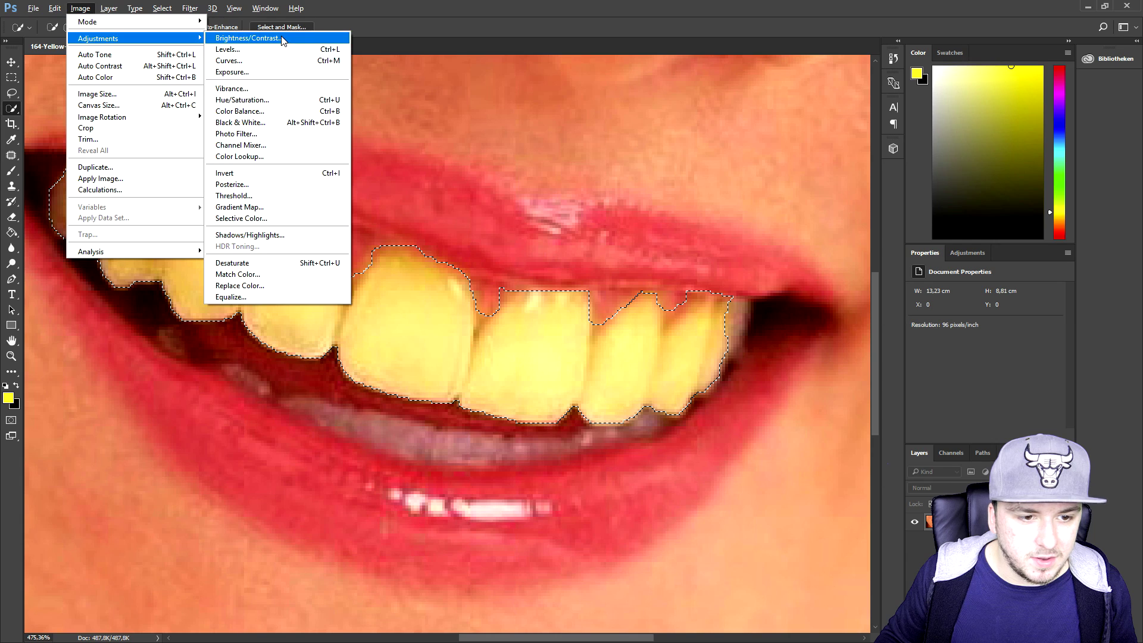
click(443, 69)
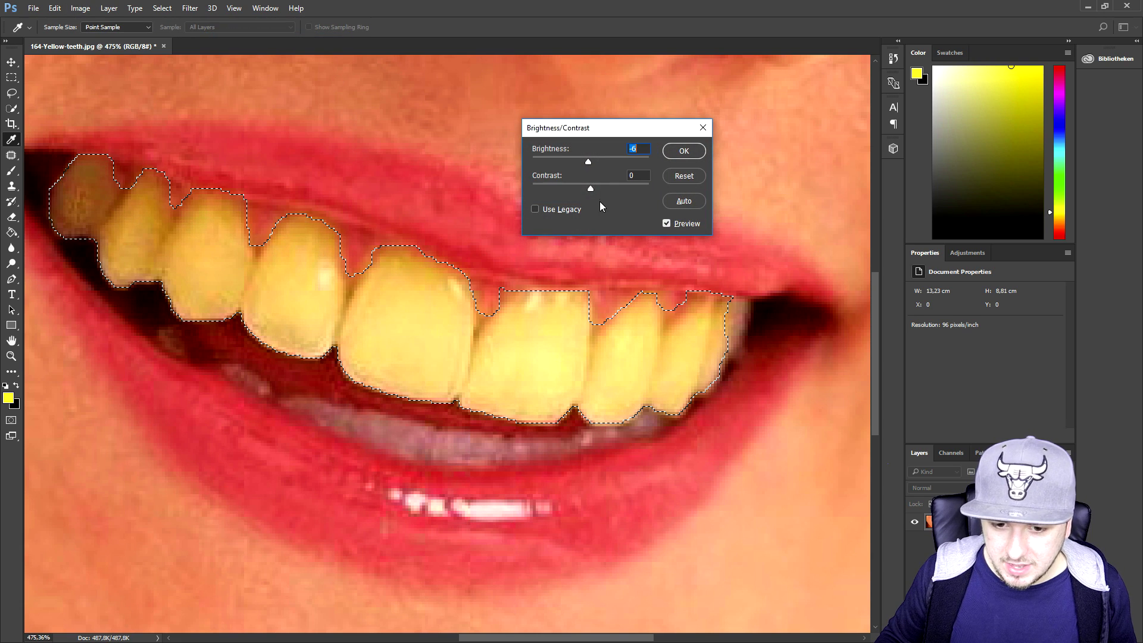
drag(591, 188, 663, 197)
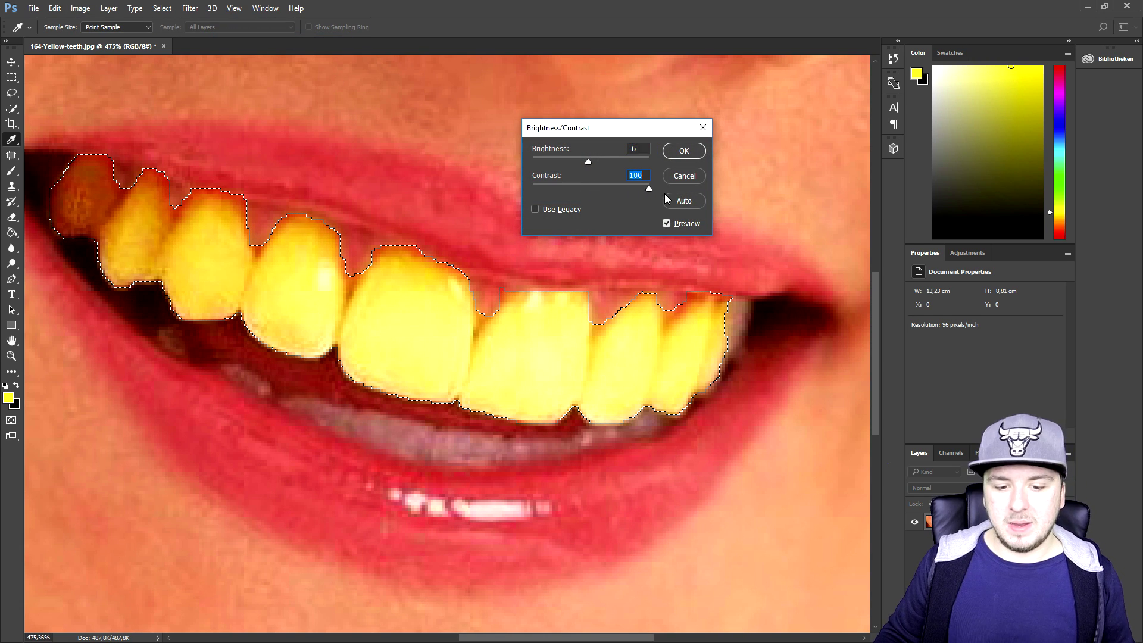
mouse_move(589, 162)
mouse_down()
mouse_move(643, 163)
mouse_move(574, 162)
mouse_up()
click(684, 176)
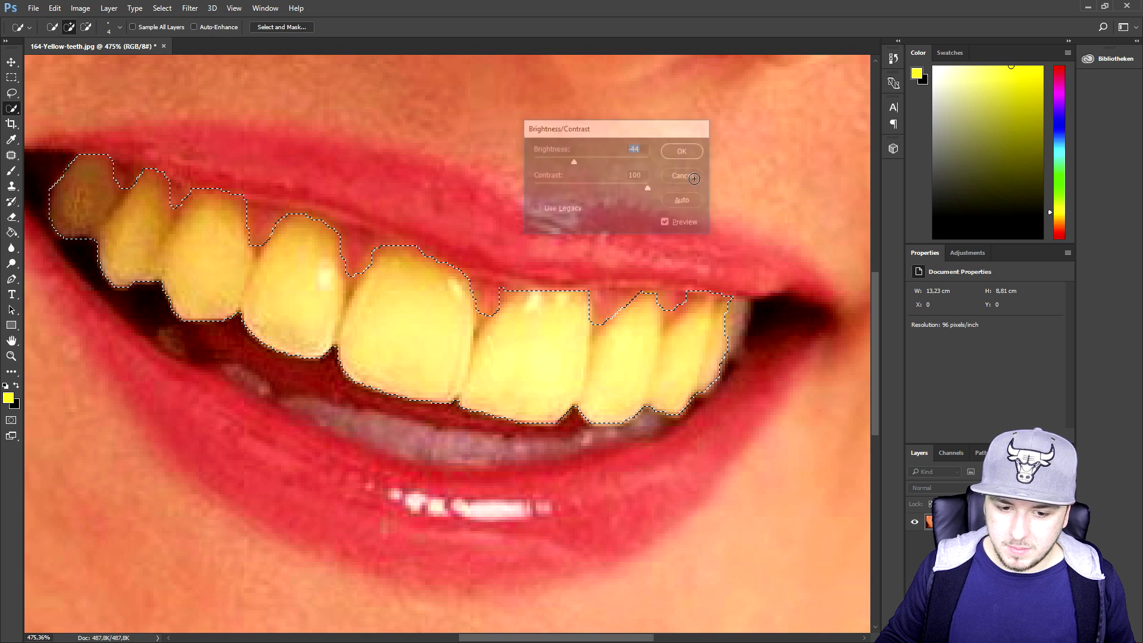
Apply a Black & White adjustment to the selected teeth with Reds 40, Yellows 91, Greens 268, and Cyans, Blues and Magentas at 300
click(80, 8)
mouse_move(158, 40)
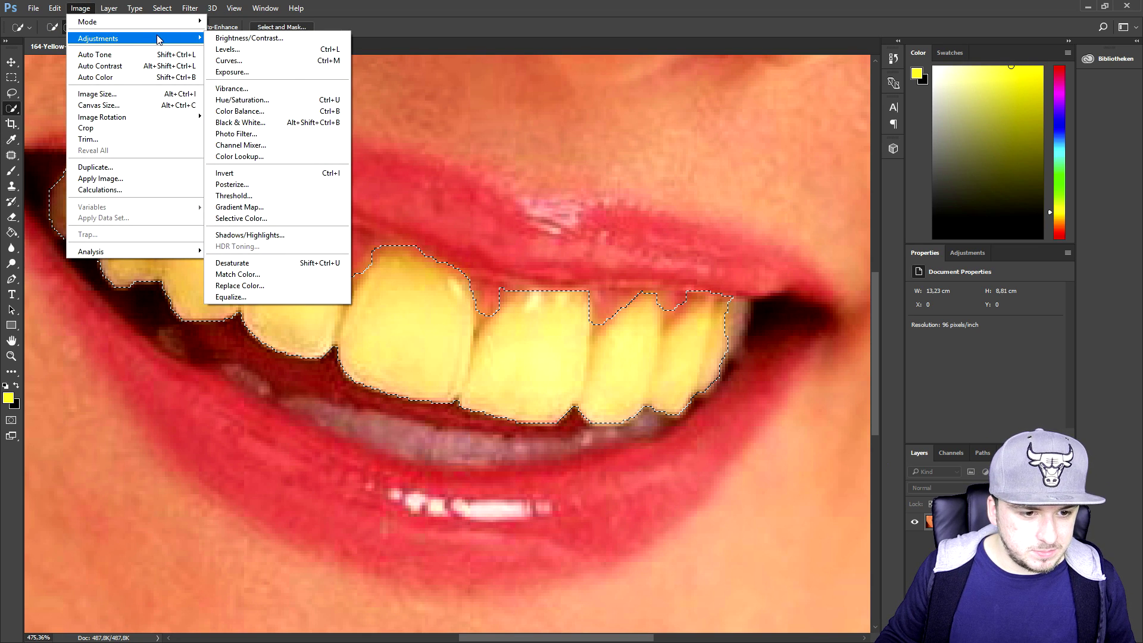
click(293, 122)
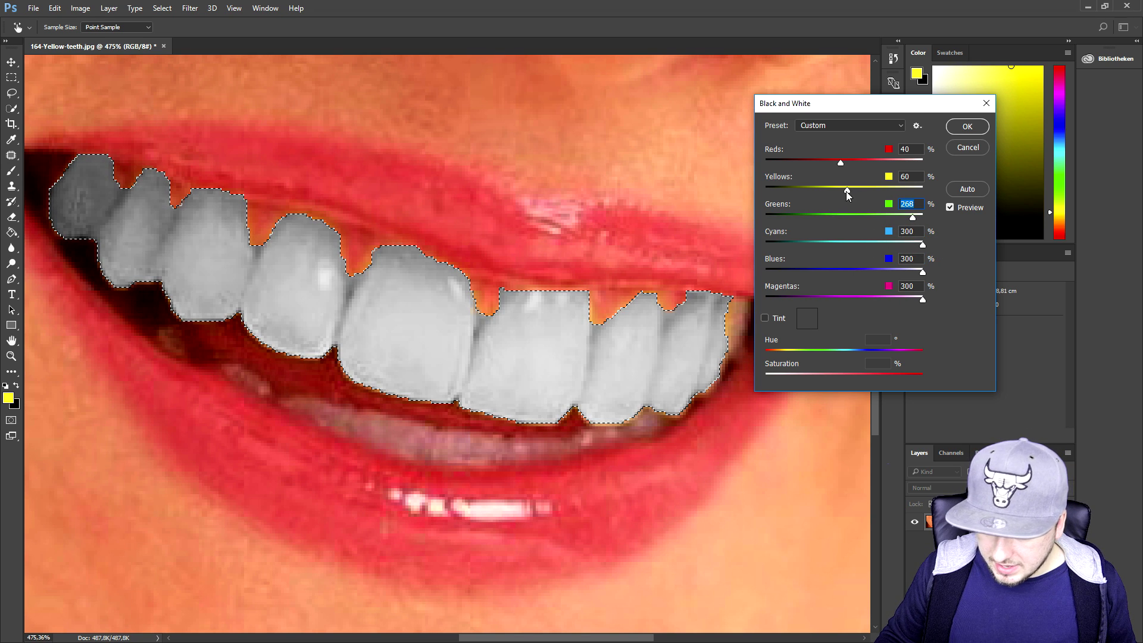
drag(879, 191, 857, 194)
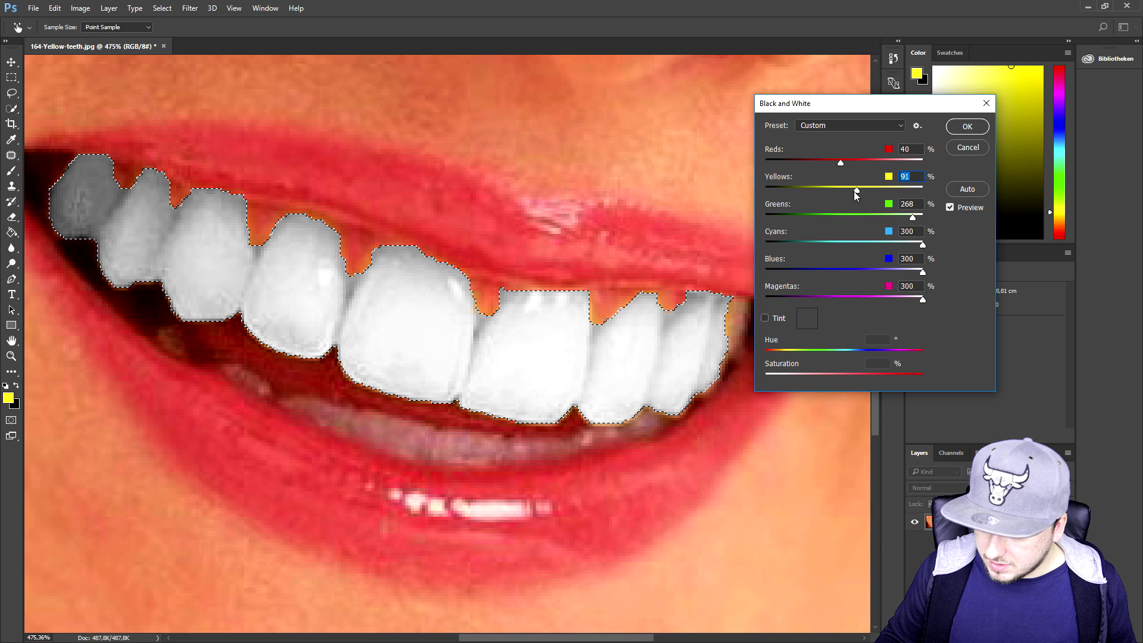
click(965, 126)
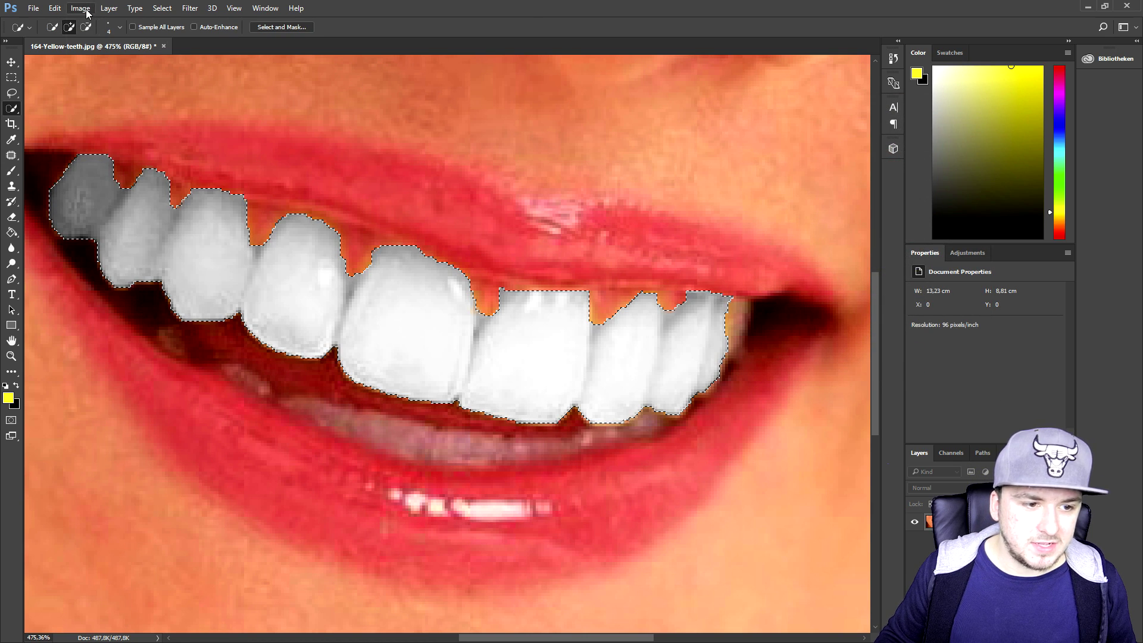
Apply a Brightness/Contrast adjustment to the selected teeth with Brightness 5 and Contrast 100
click(80, 8)
mouse_move(106, 39)
click(451, 86)
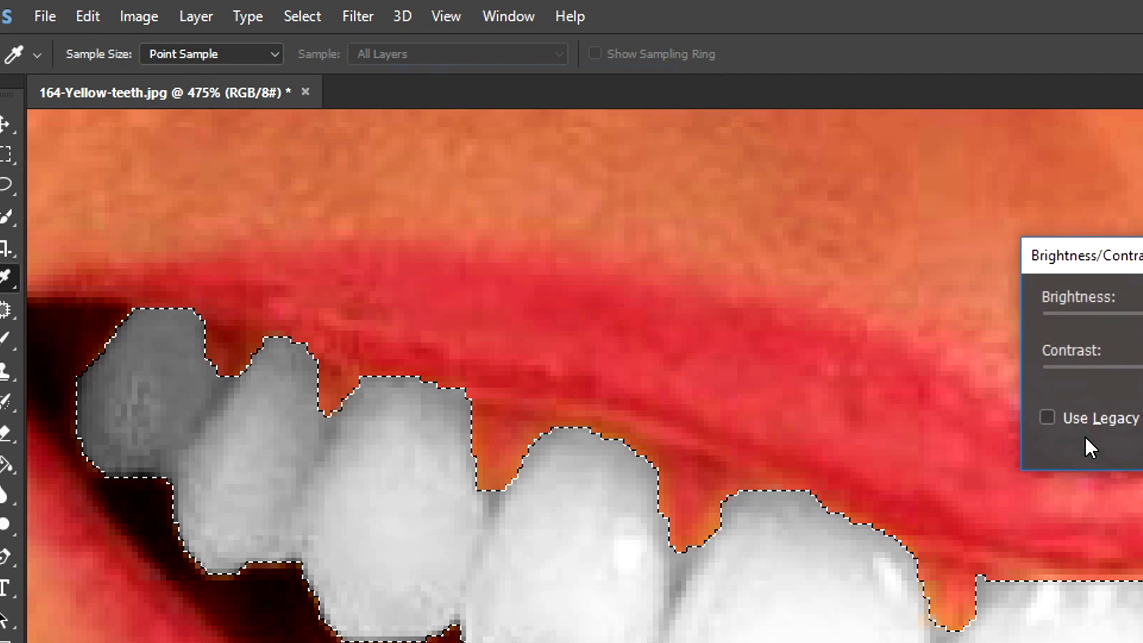
mouse_move(589, 191)
mouse_down()
mouse_move(620, 189)
mouse_move(577, 162)
mouse_move(767, 177)
mouse_move(553, 166)
mouse_move(592, 168)
mouse_up()
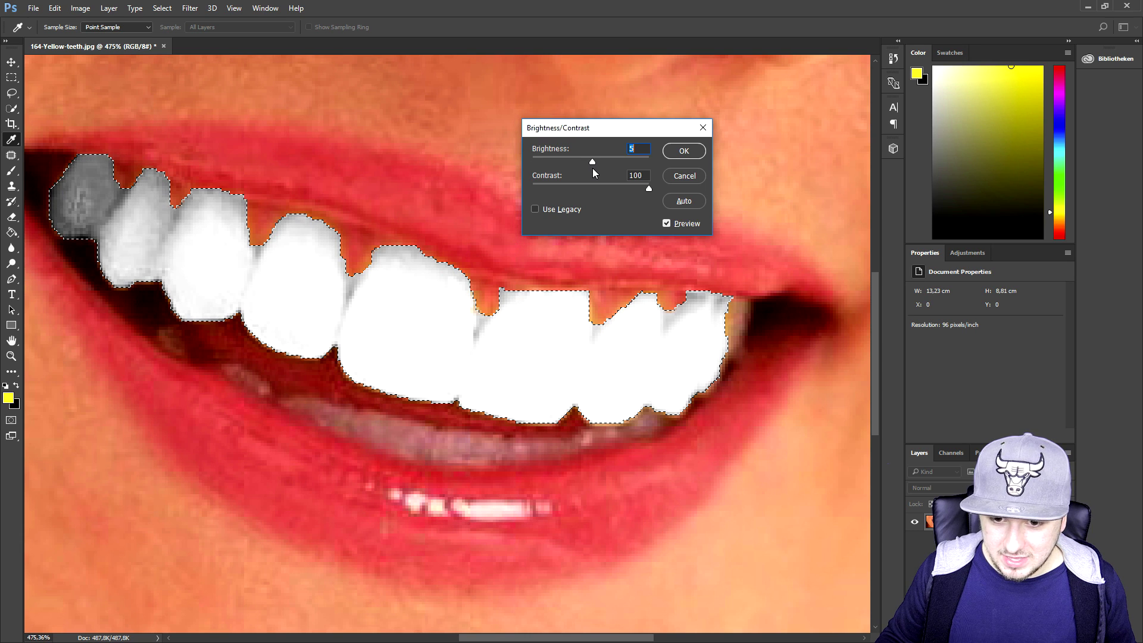
click(684, 151)
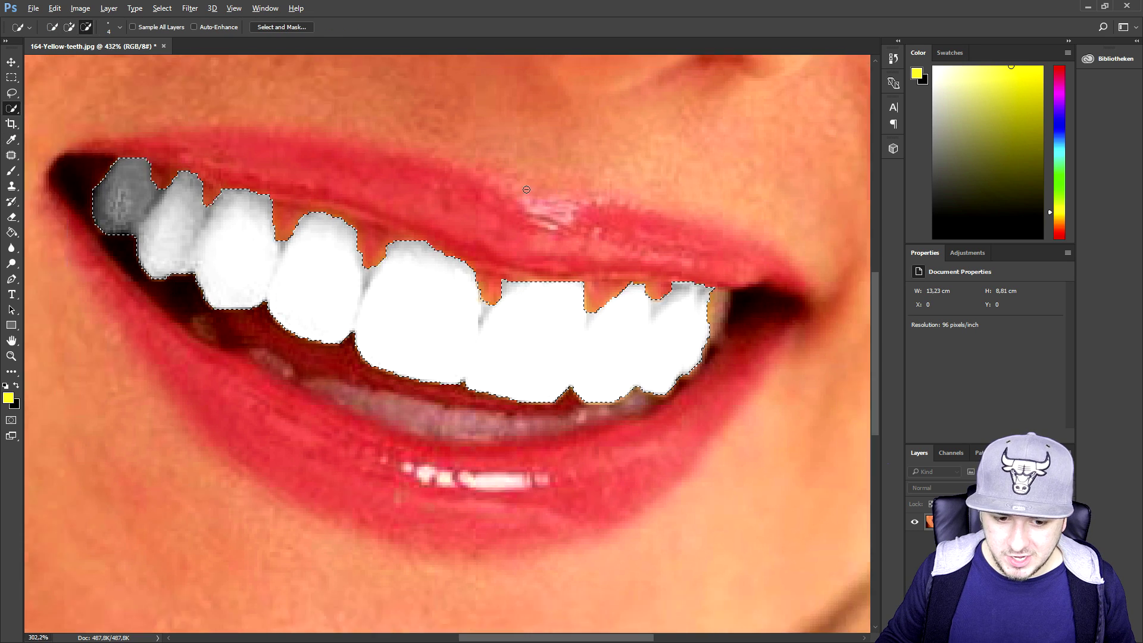
Deselect the teeth and review the whitened smile in the whole photo at a reduced size
key(ctrl+minus)
click(162, 8)
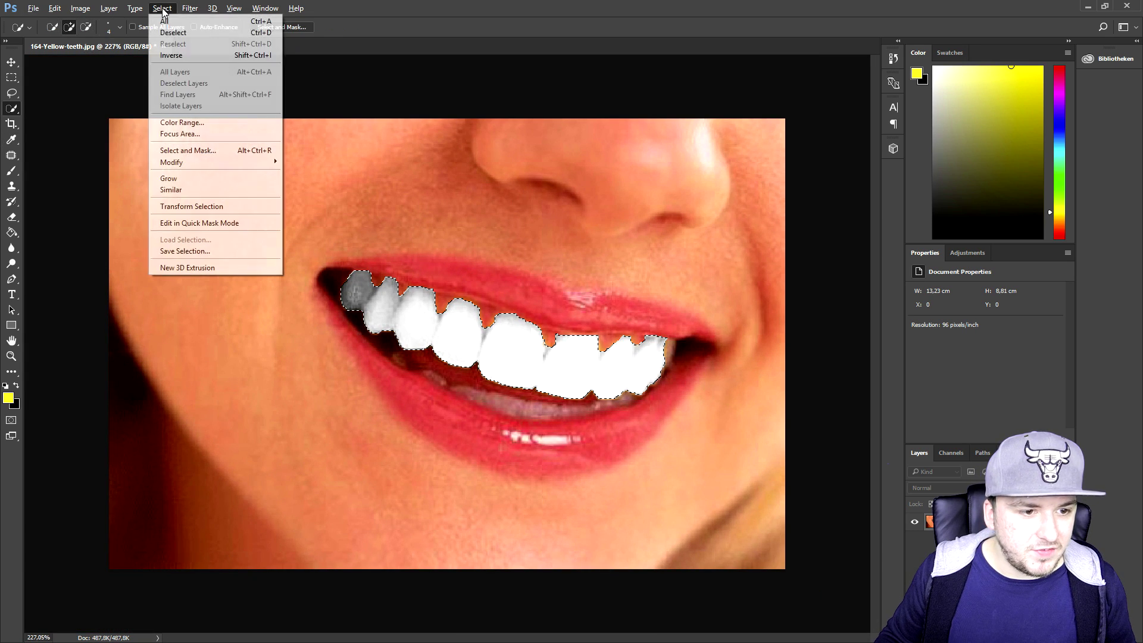
click(173, 31)
scroll(500, 240, down, 8)
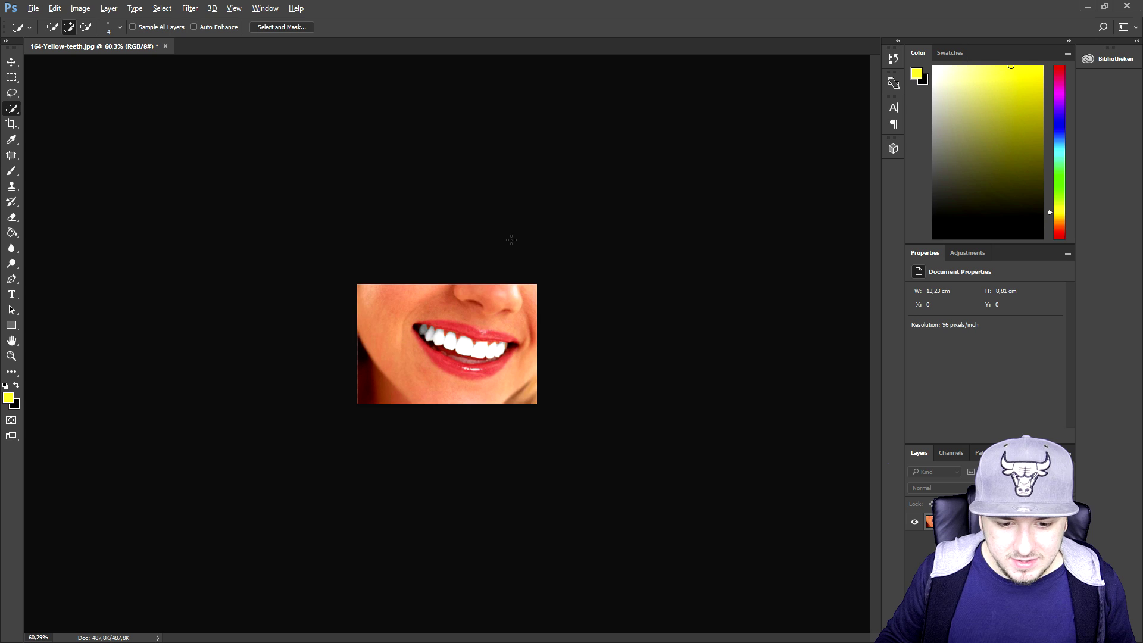
scroll(515, 239, down, 1)
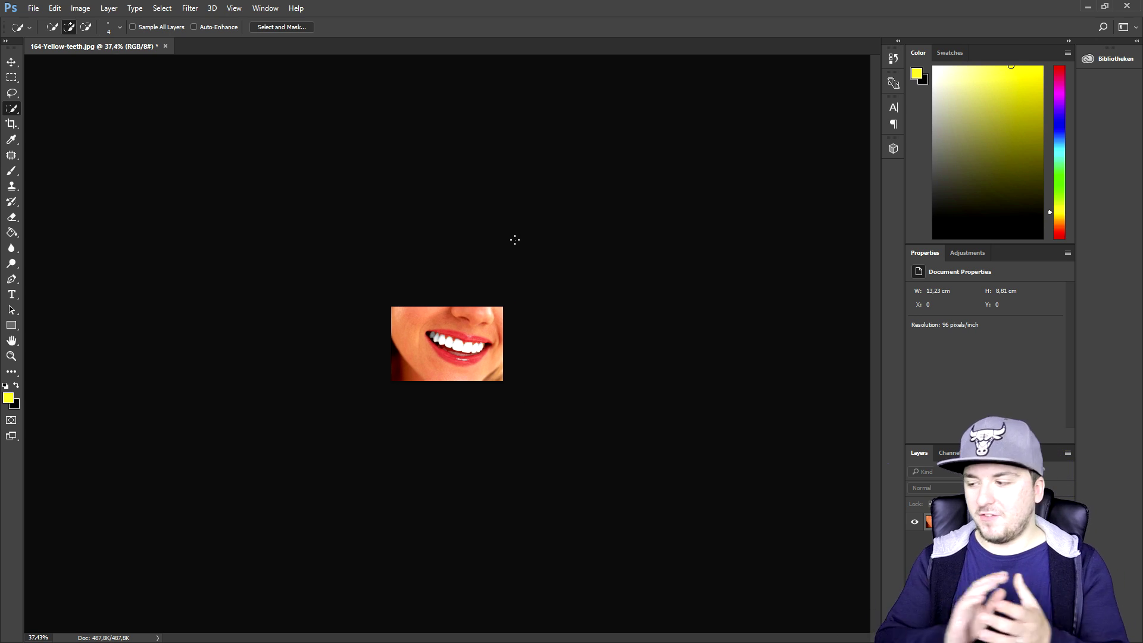